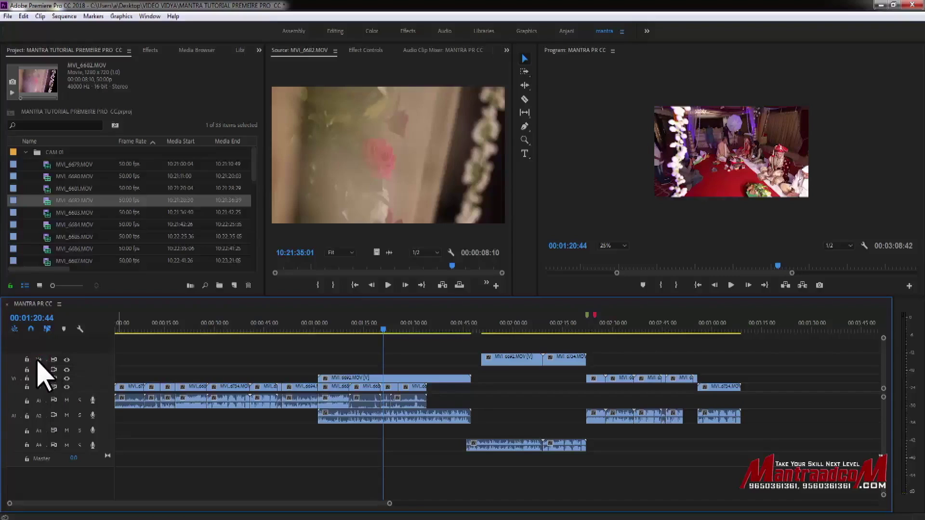
# Target all video and audio tracks in the sequence, toggling each track group as a whole.
pyautogui.moveTo(38, 362); pyautogui.dragTo(44, 407)
pyautogui.keyDown('shift'); pyautogui.click(38, 405); pyautogui.keyUp('shift')
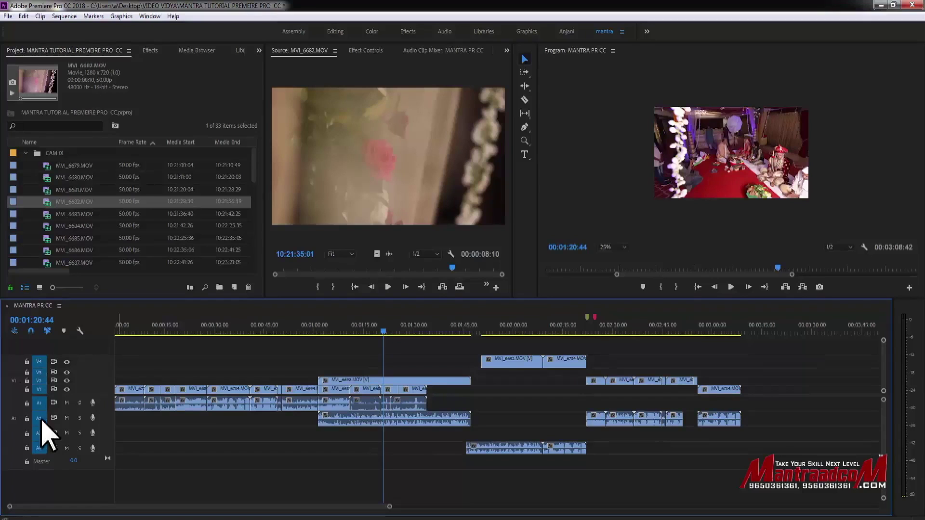
pyautogui.keyDown('shift'); pyautogui.click(38, 403); pyautogui.keyUp('shift')
pyautogui.keyDown('shift'); pyautogui.click(38, 403); pyautogui.keyUp('shift')
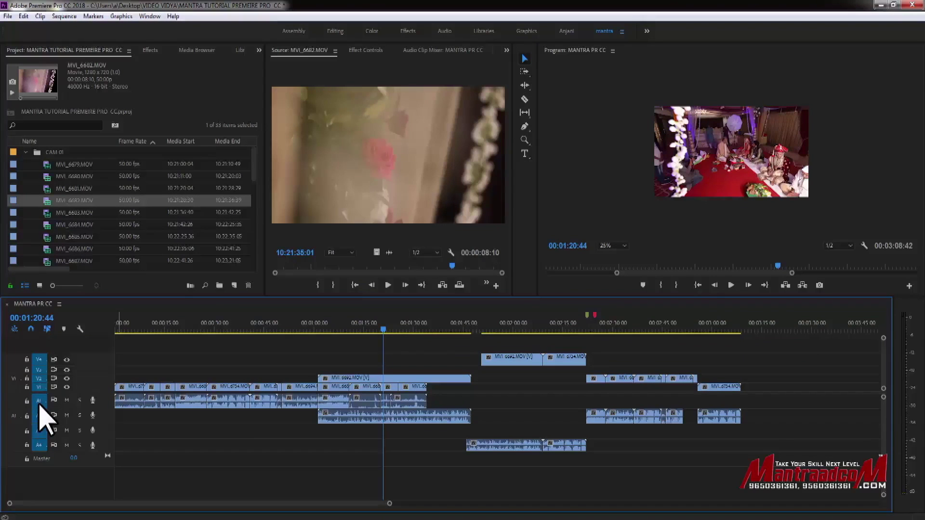
# Untarget all video and audio tracks in the sequence.
pyautogui.click(38, 403)
pyautogui.click(39, 402)
pyautogui.click(40, 404)
pyautogui.click(39, 366)
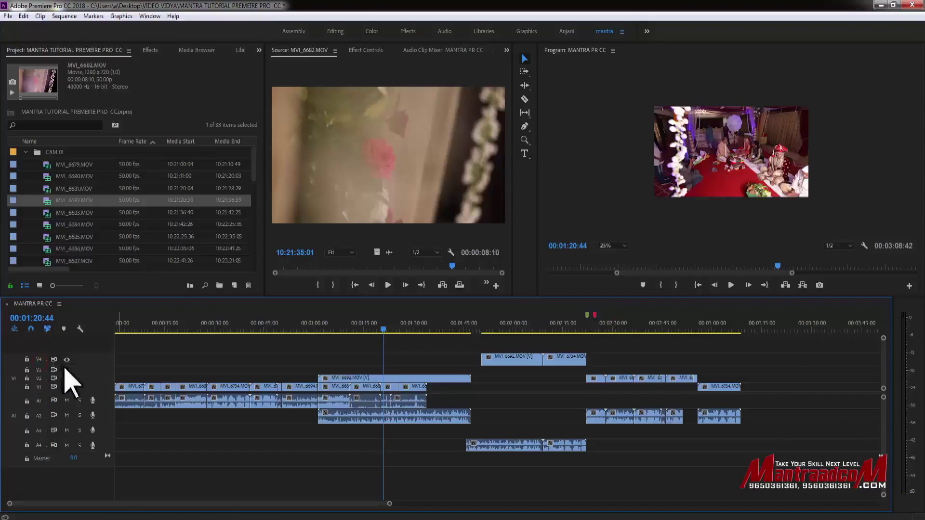
# Mark an In point at 00:01:06:11 and an Out point at 00:01:30:01 in the sequence.
pyautogui.click(335, 326)
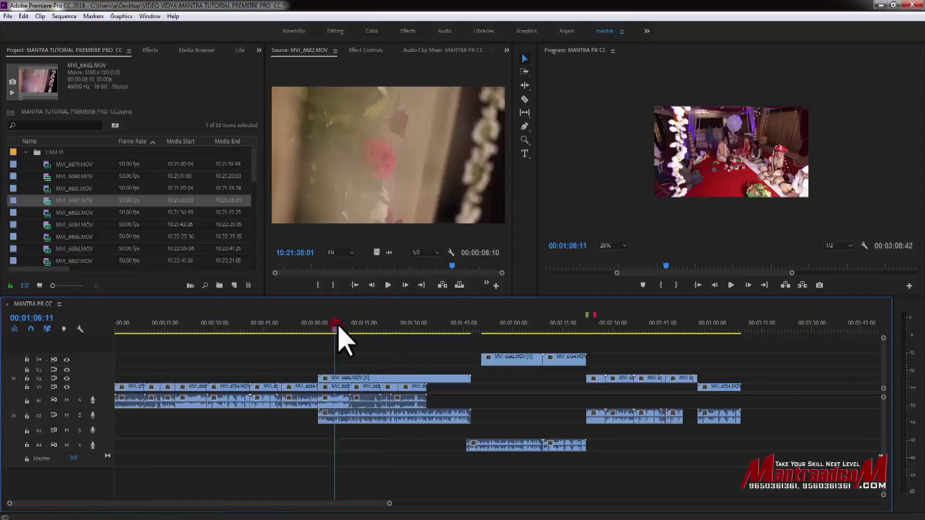
pyautogui.press('i')
pyautogui.click(414, 328)
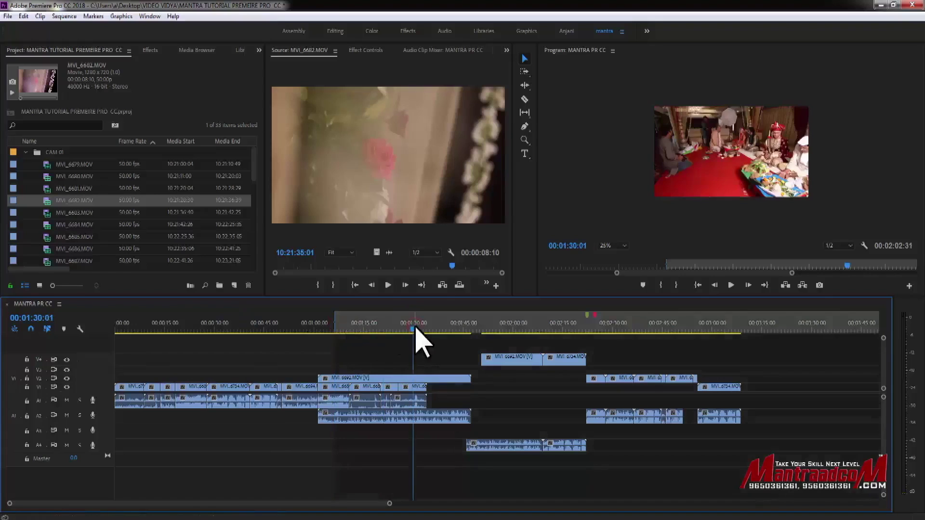
pyautogui.press('o')
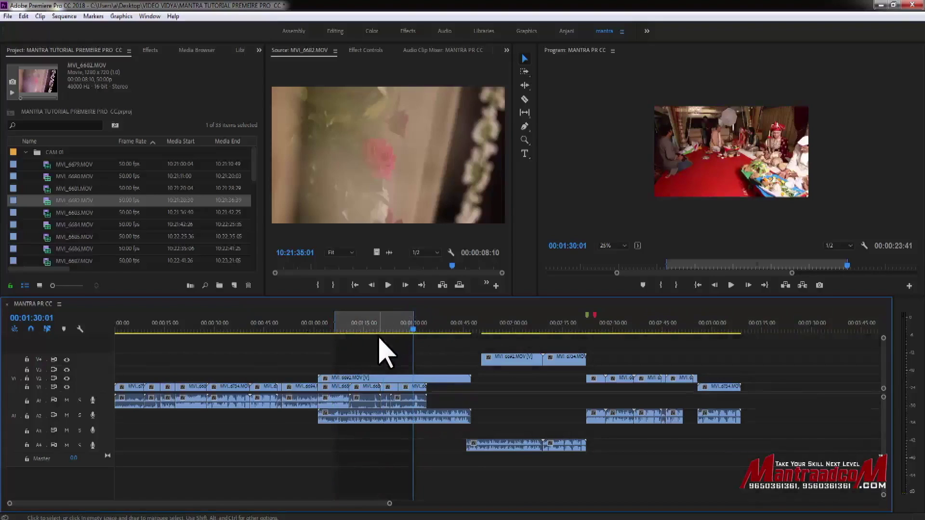
pyautogui.click(186, 378)
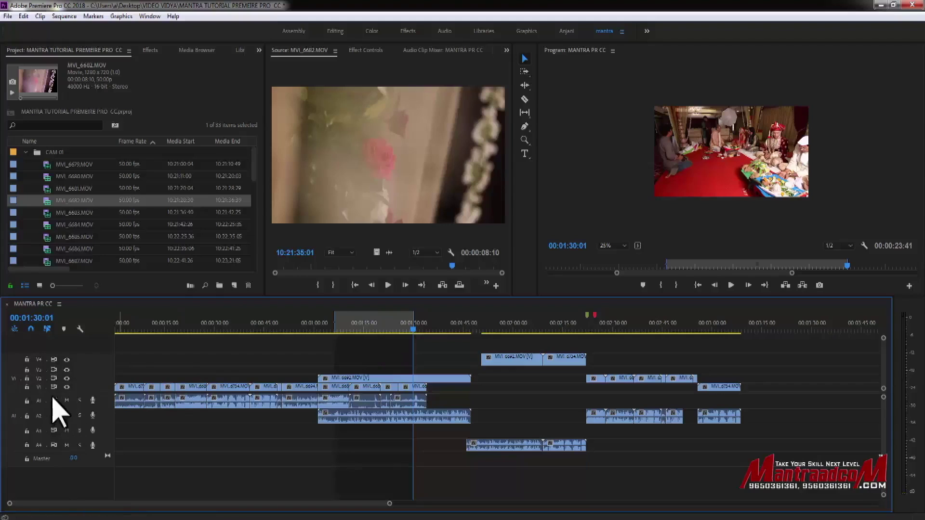
# Target only tracks V3 and A4 for the marked range.
pyautogui.click(39, 370)
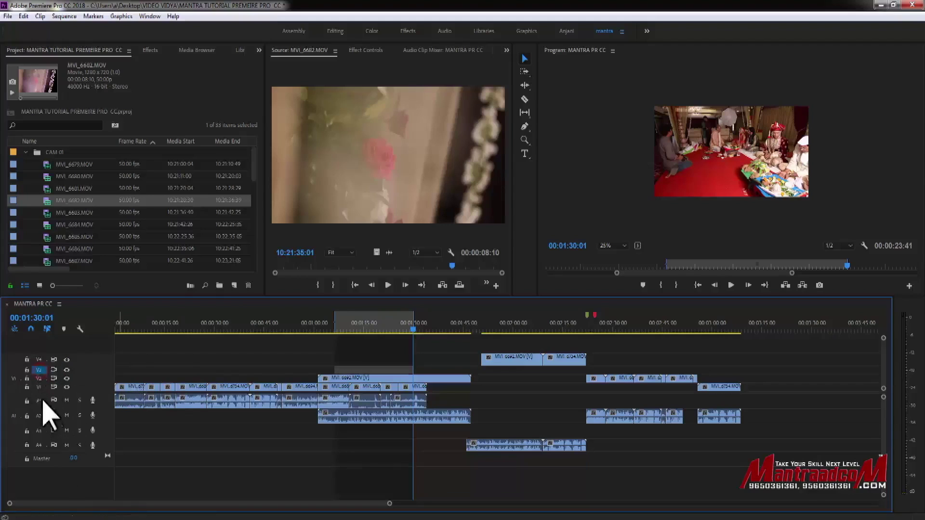
pyautogui.click(38, 445)
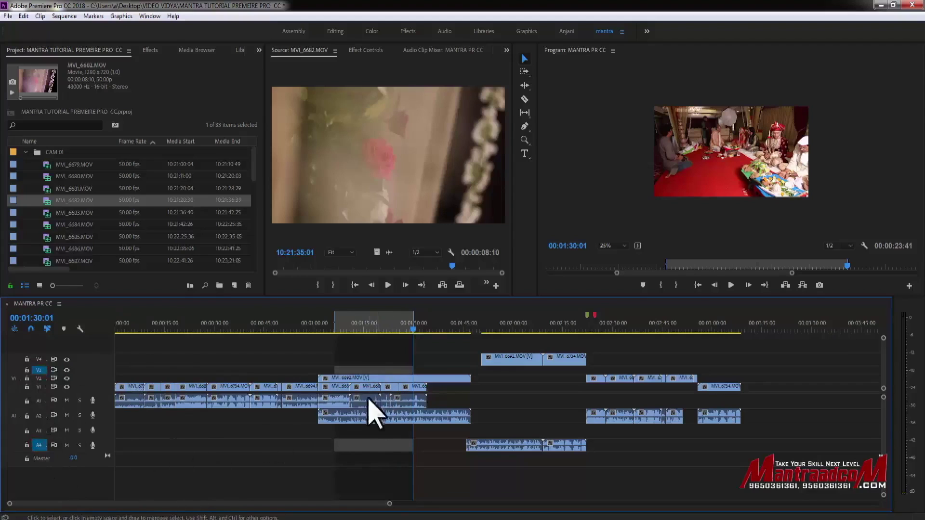
pyautogui.click(402, 377)
# Target tracks V2 and A2 for the marked range and untarget V3 and A4.
pyautogui.click(38, 378)
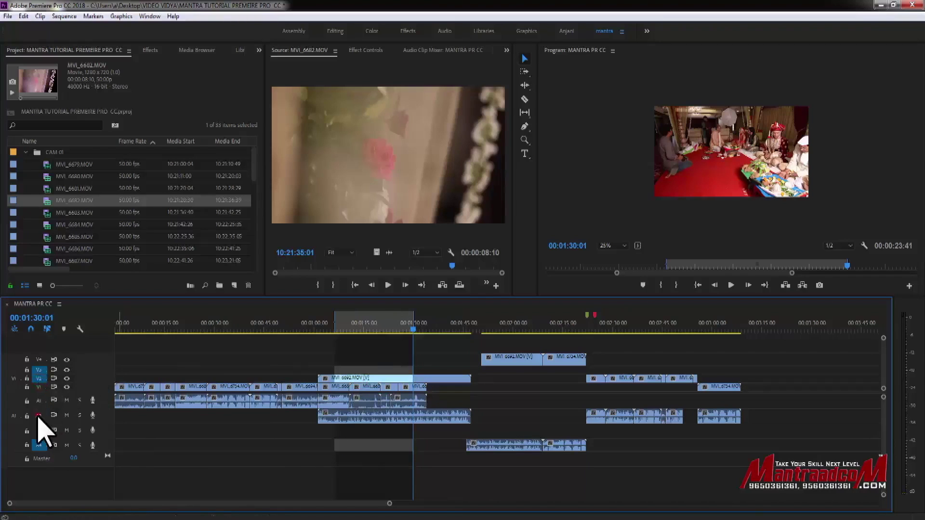
pyautogui.click(38, 415)
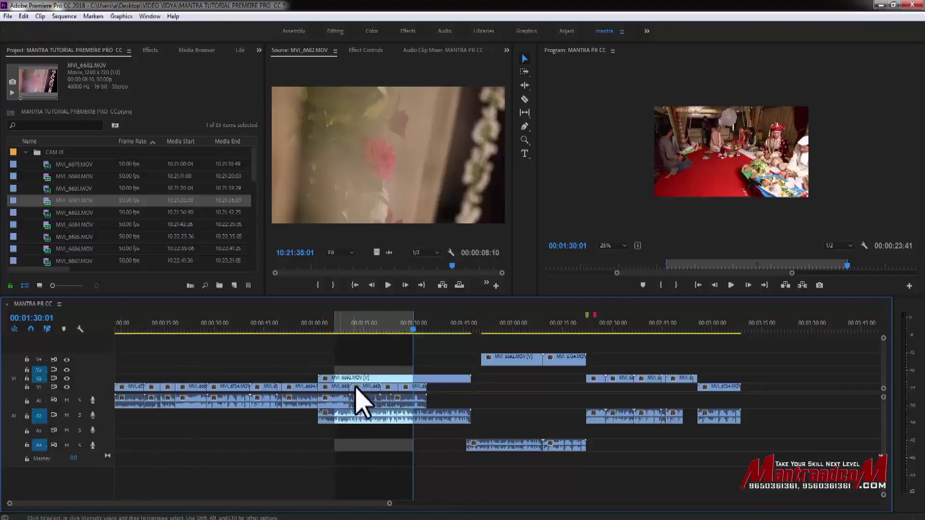
pyautogui.click(39, 379)
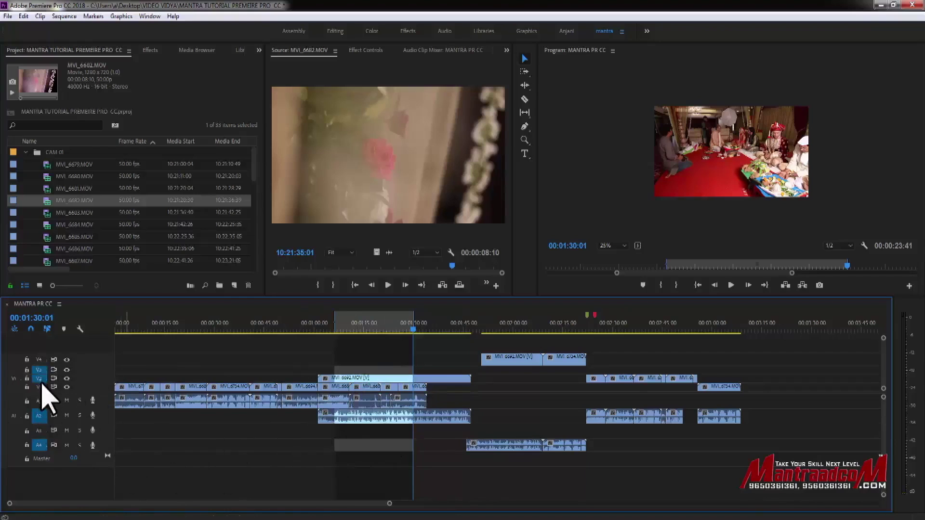
pyautogui.click(40, 445)
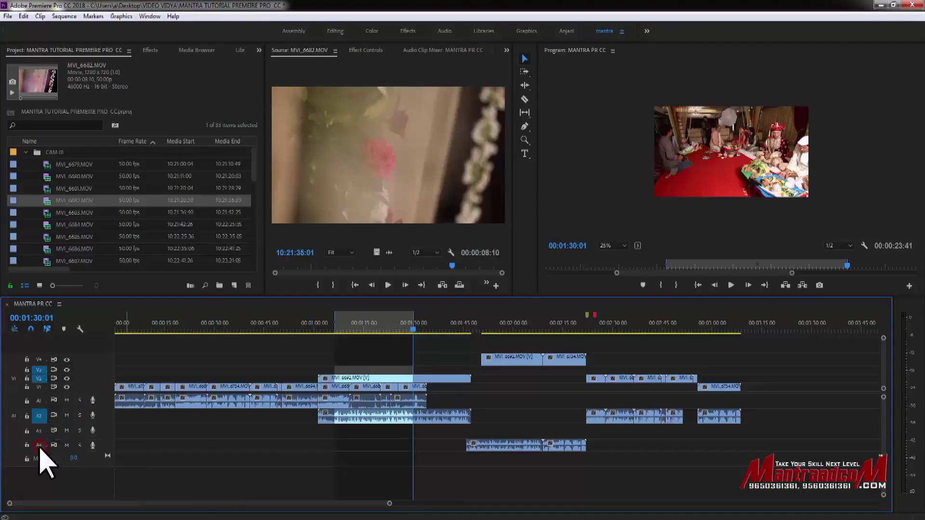
pyautogui.click(38, 370)
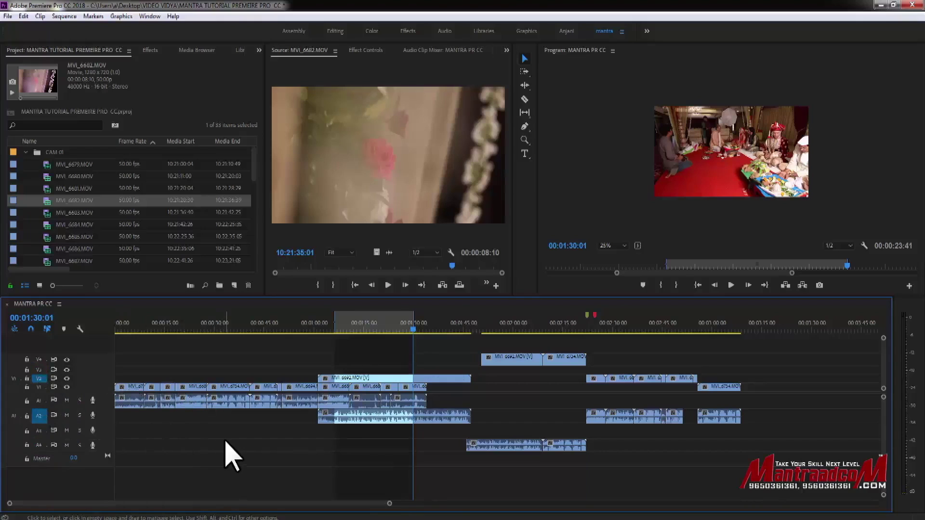
# Lift the marked range from tracks V2 and A2, and undo the lift.
pyautogui.press(';')
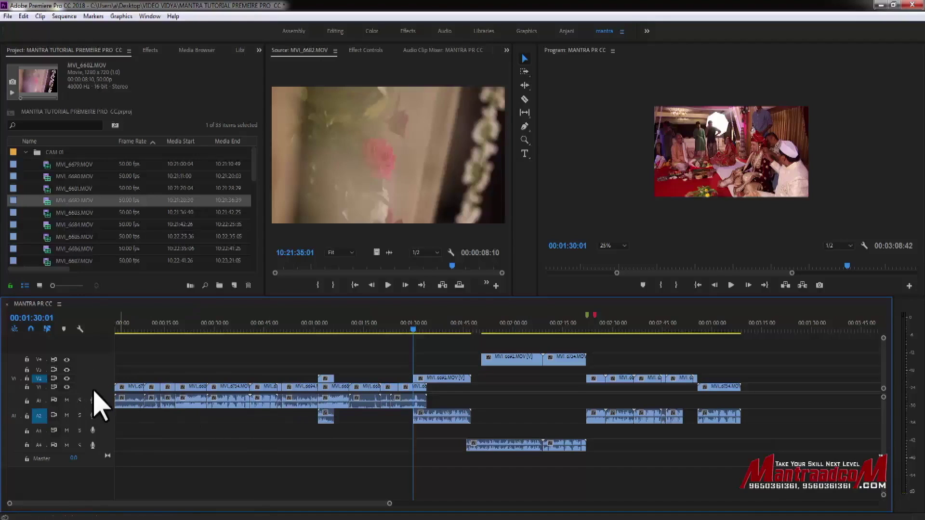
pyautogui.hotkey('ctrl', 'z')
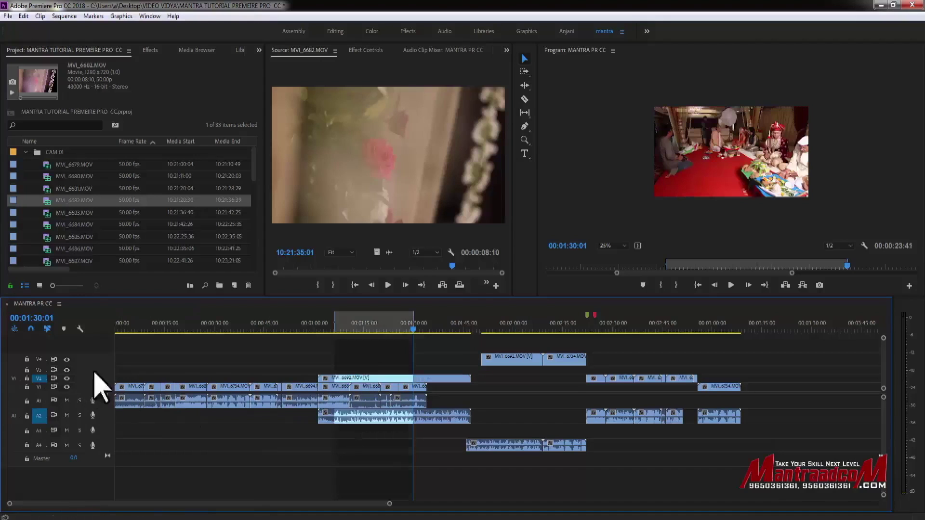
# Target all video and audio tracks and lift the marked range from them.
pyautogui.keyDown('shift'); pyautogui.click(40, 360); pyautogui.keyUp('shift')
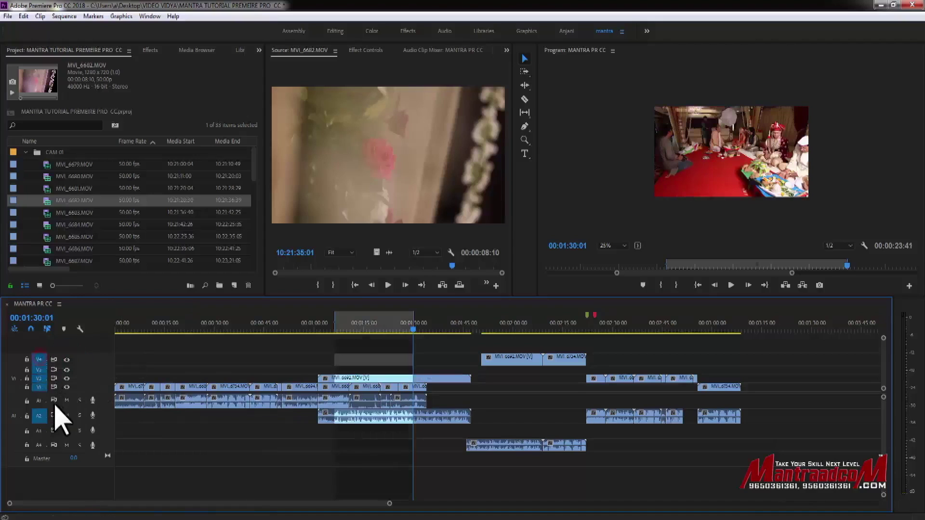
pyautogui.keyDown('shift'); pyautogui.click(38, 400); pyautogui.keyUp('shift')
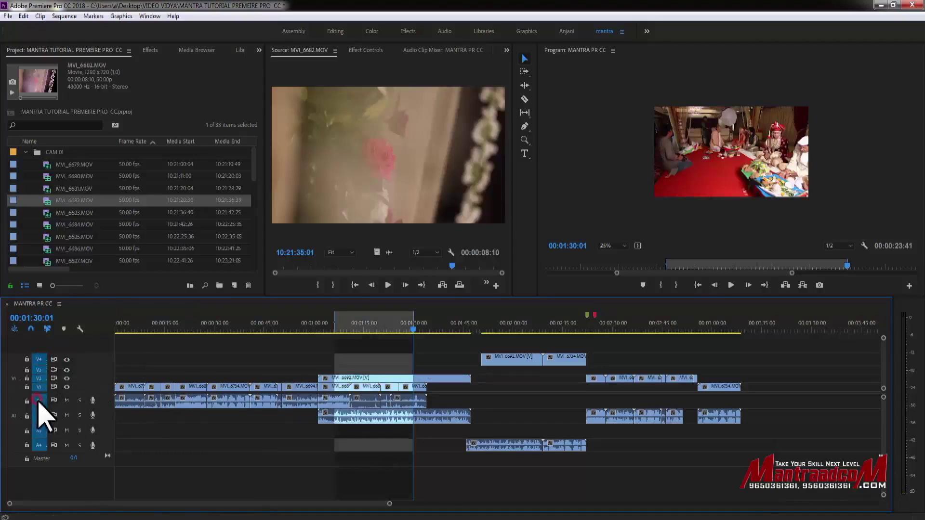
pyautogui.click(399, 457)
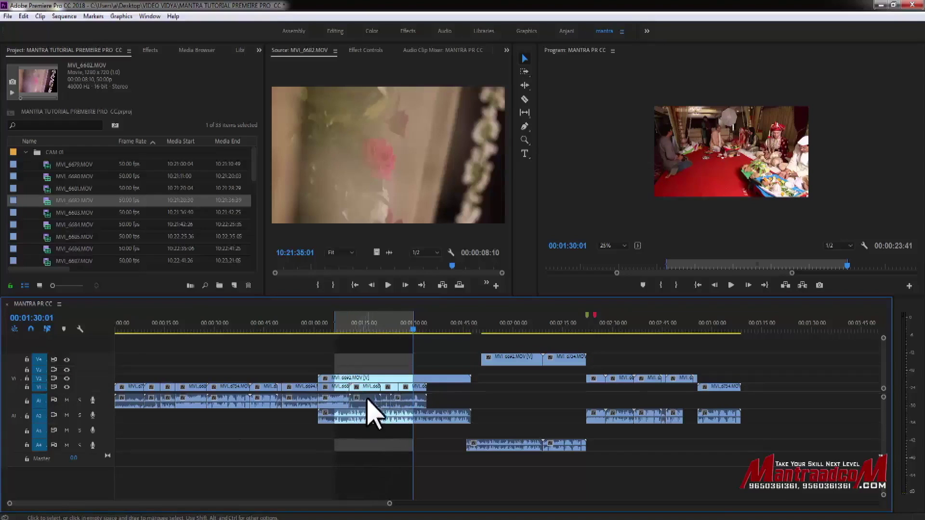
pyautogui.click(373, 428)
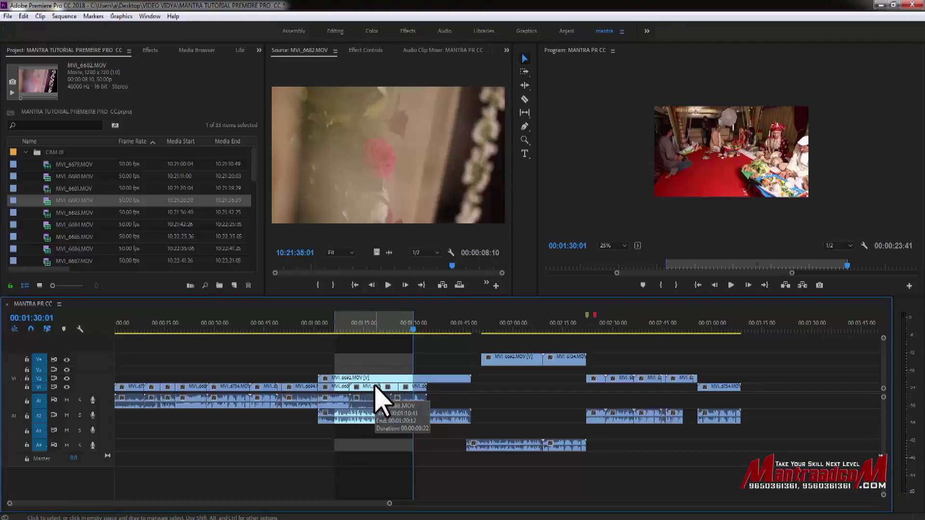
pyautogui.press(';')
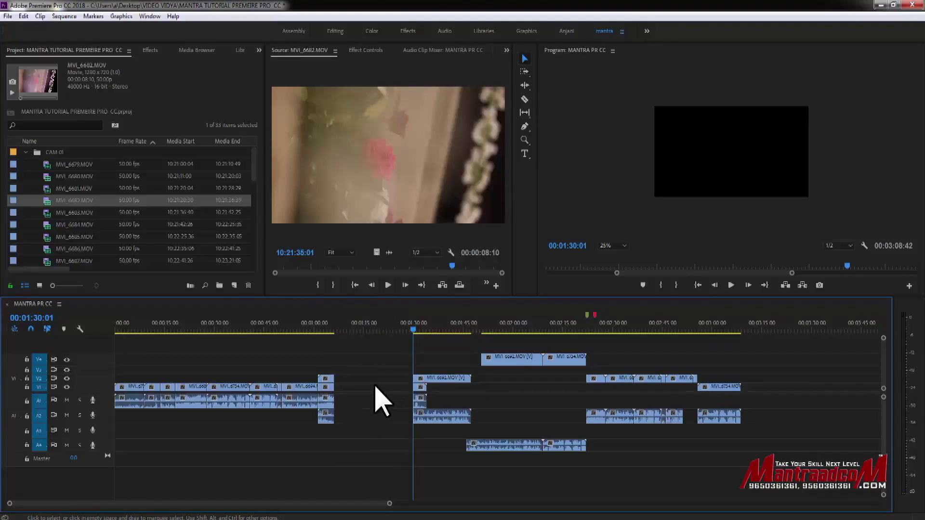
# Ripple delete the gap left by the lift on V1, and undo the ripple delete.
pyautogui.rightClick(376, 388)
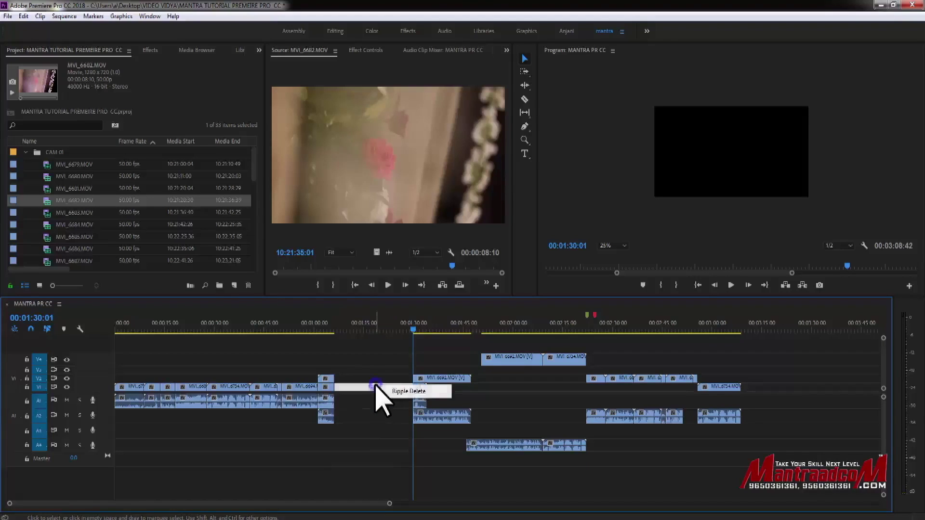
pyautogui.click(417, 388)
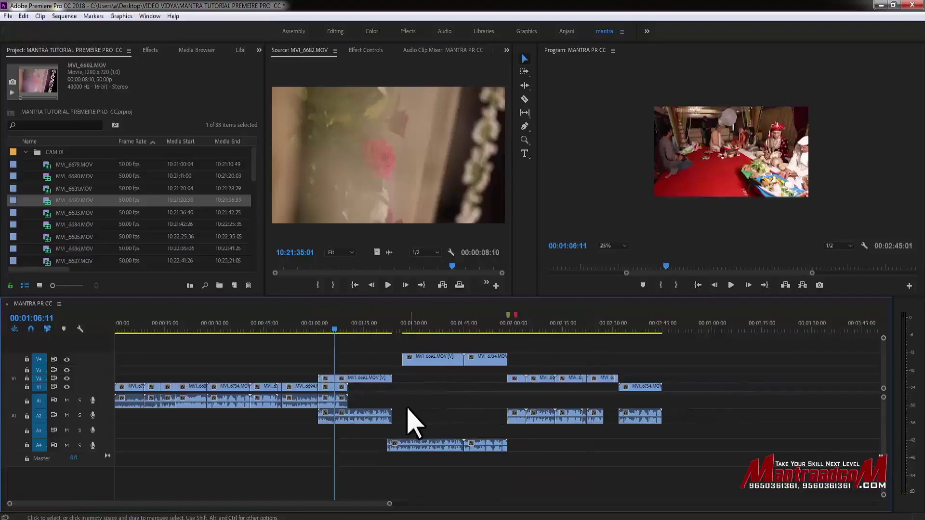
pyautogui.hotkey('ctrl', 'z')
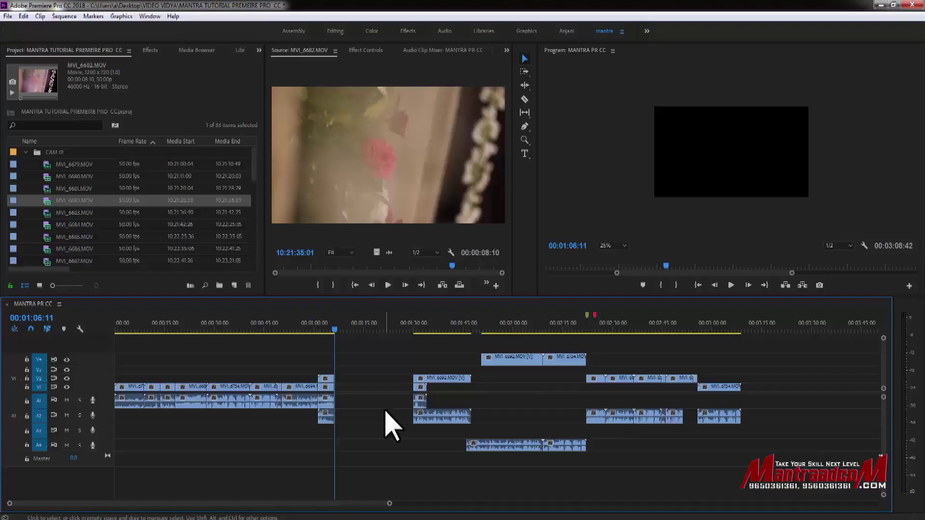
# Turn off sync lock on track A4 and ripple delete the gap on V1.
pyautogui.click(54, 445)
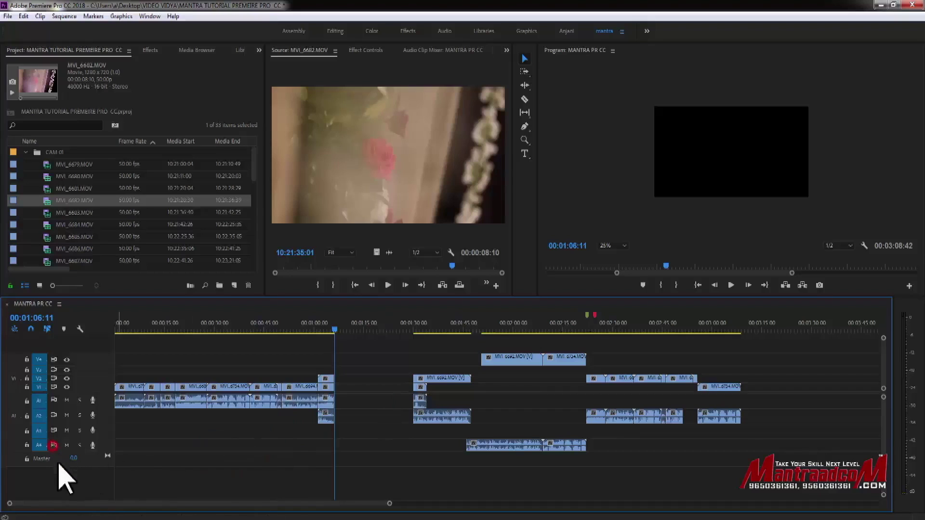
pyautogui.click(378, 387)
pyautogui.press('Delete')
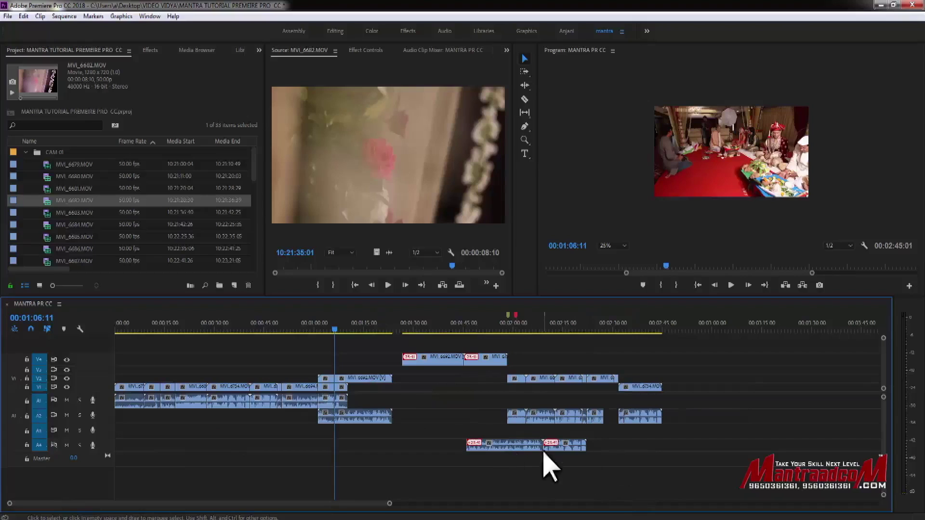
# Undo the ripple delete of the gap and restore sync lock on track A4.
pyautogui.click(54, 445)
pyautogui.press(',')
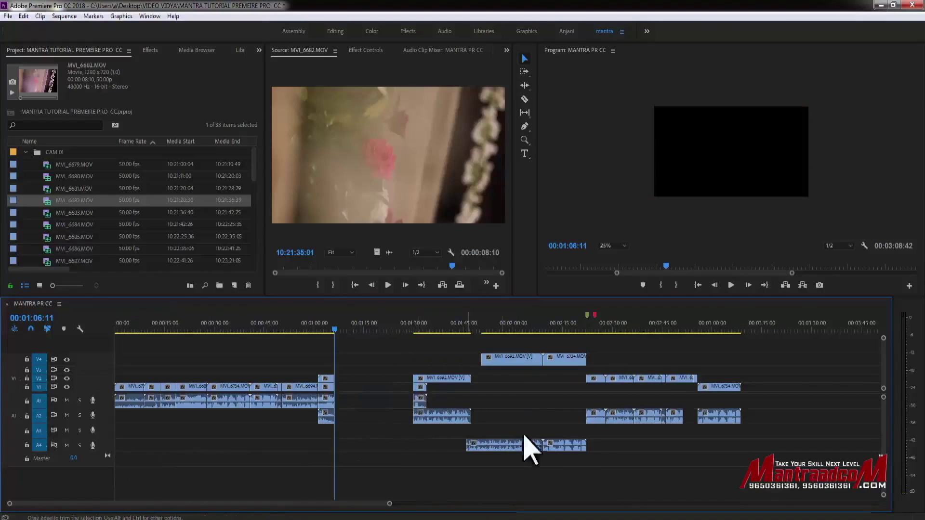